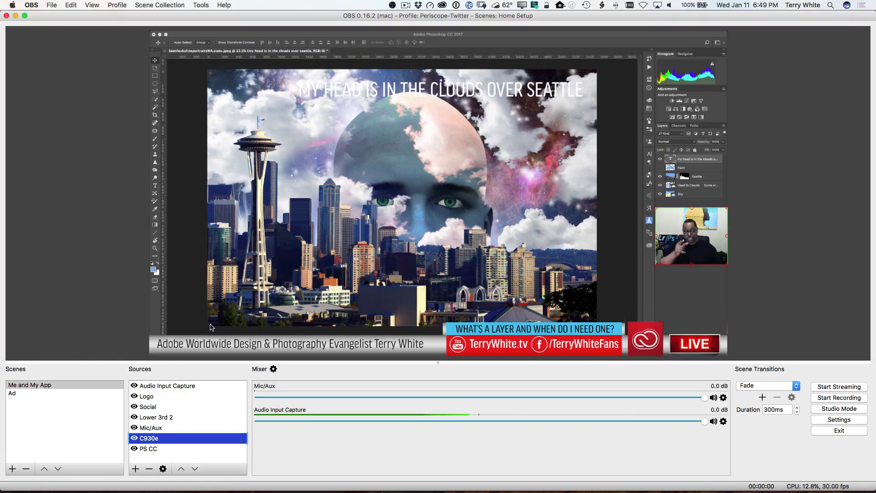
- Rename the C930e camera source in Me and My App to 'Handscam'
right_click(153, 442)
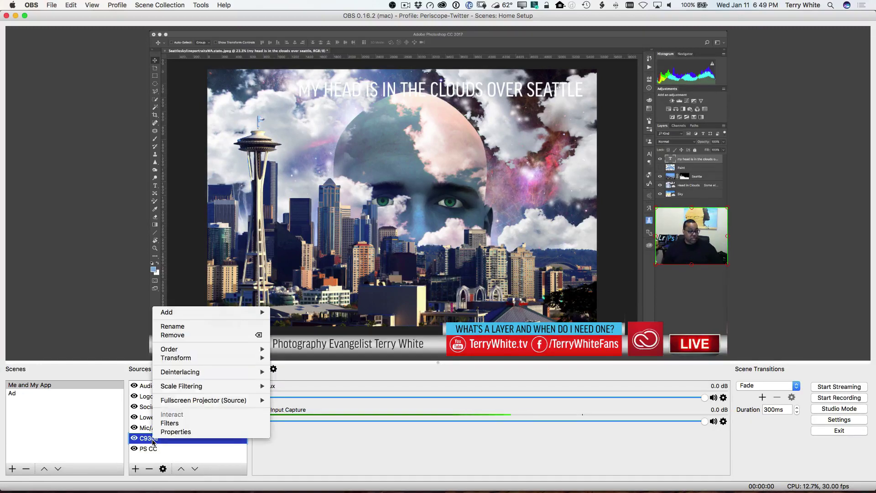
click(185, 326)
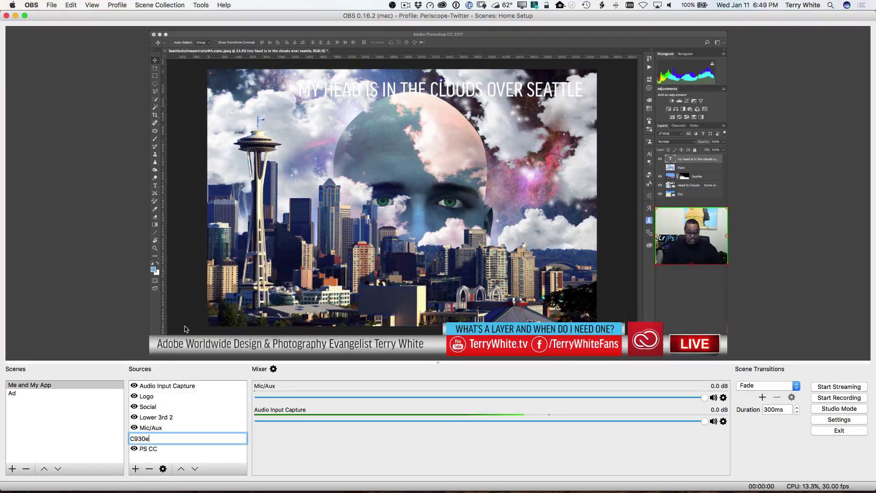
key(BackSpace)
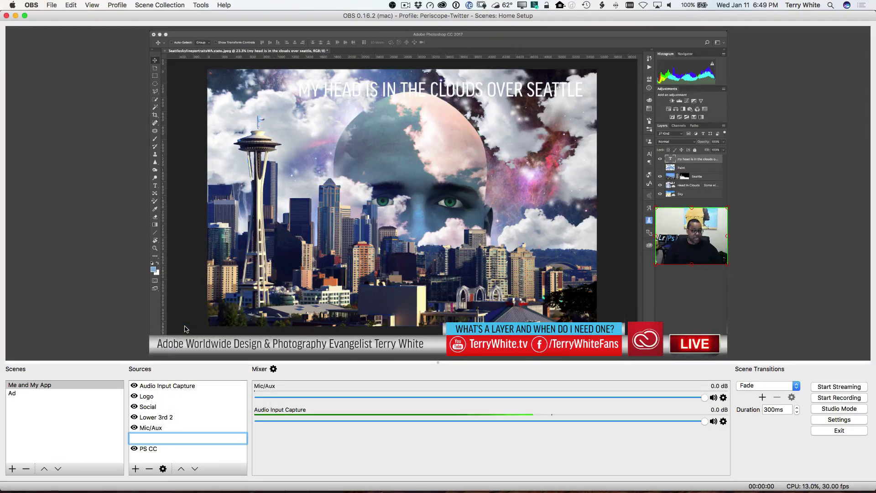
text(Hands)
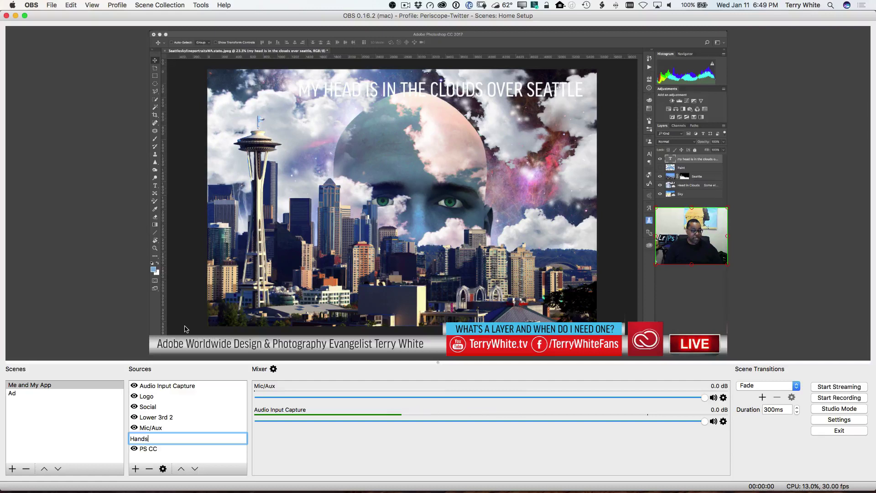
text(cam)
key(Return)
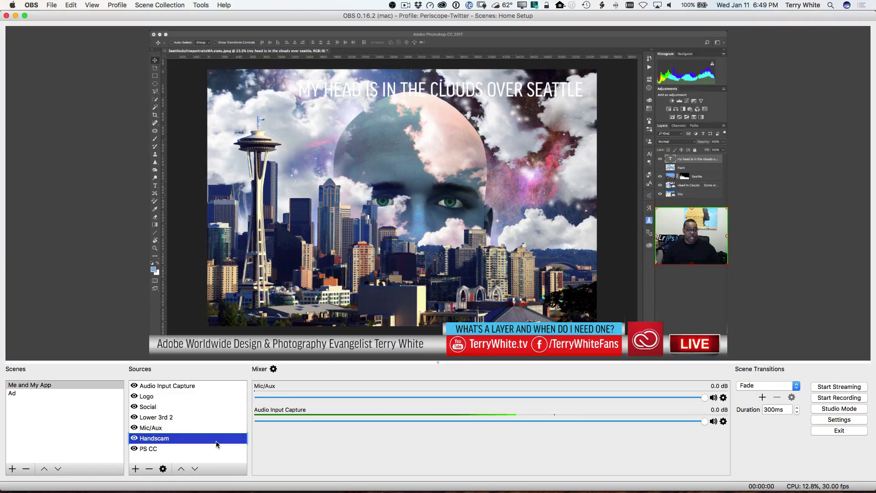
- Create a new Video Capture Device source named 'Selfiecam'
click(135, 468)
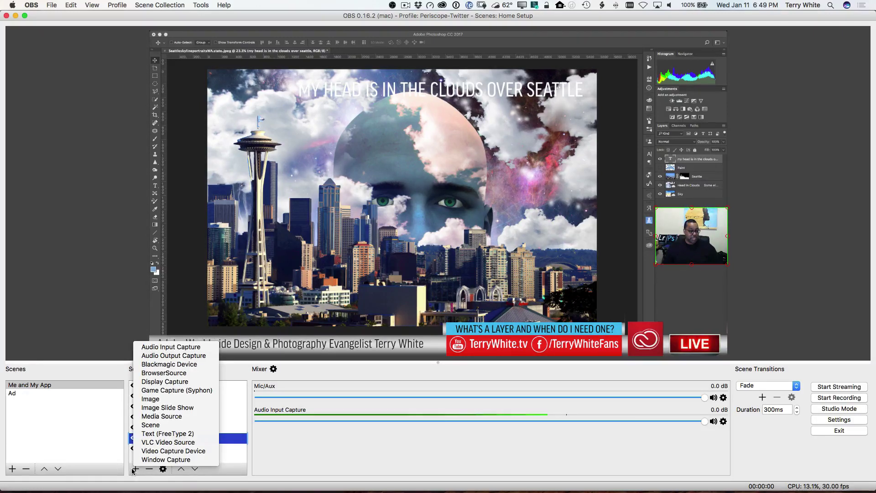
click(164, 451)
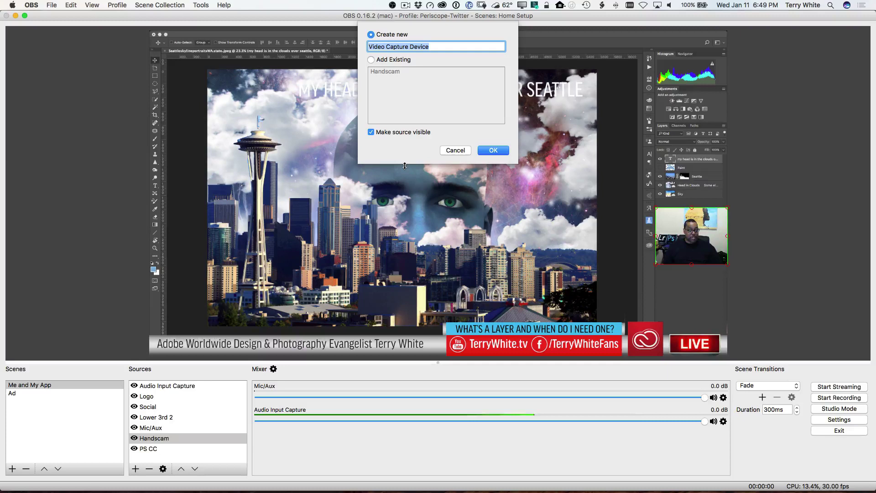
text(Sel)
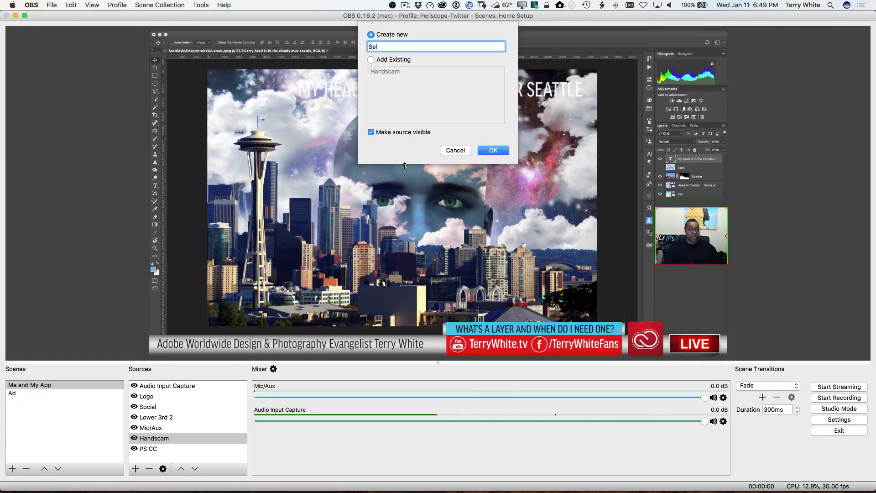
text(fiecam)
click(491, 151)
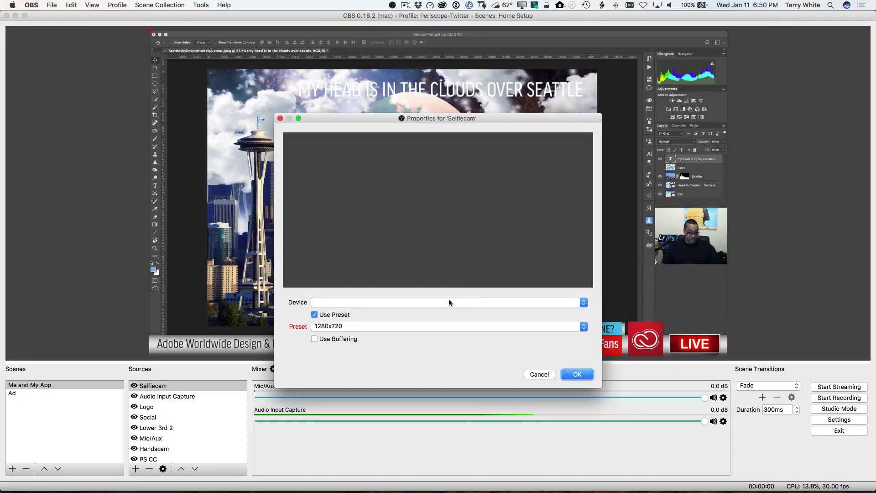
- Use the FaceTime HD Camera at preset 320x240 and place Selfiecam at the lower right
click(437, 303)
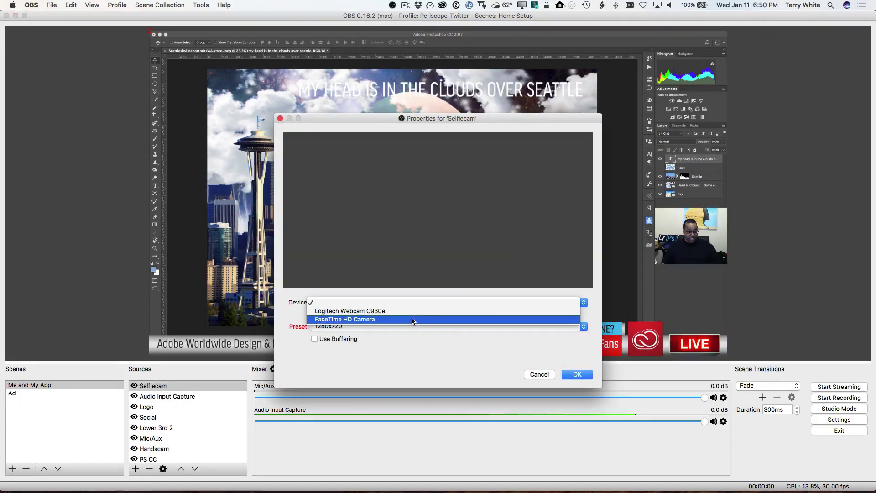
click(372, 319)
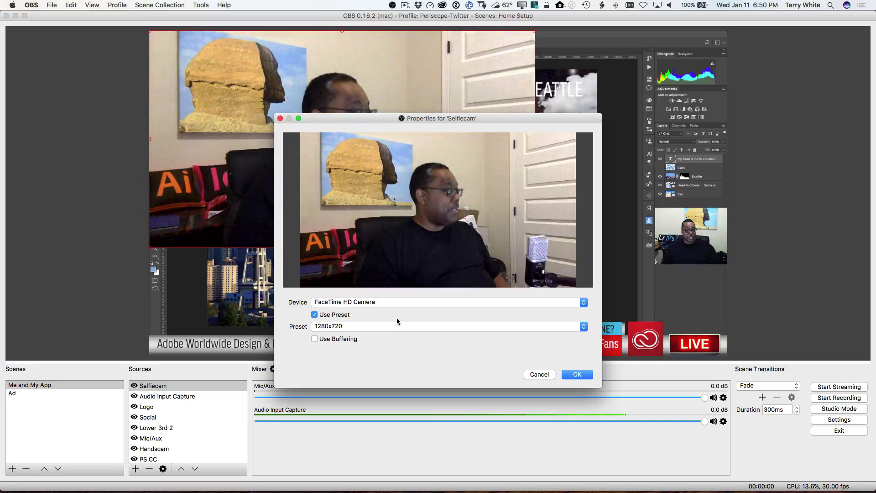
click(344, 327)
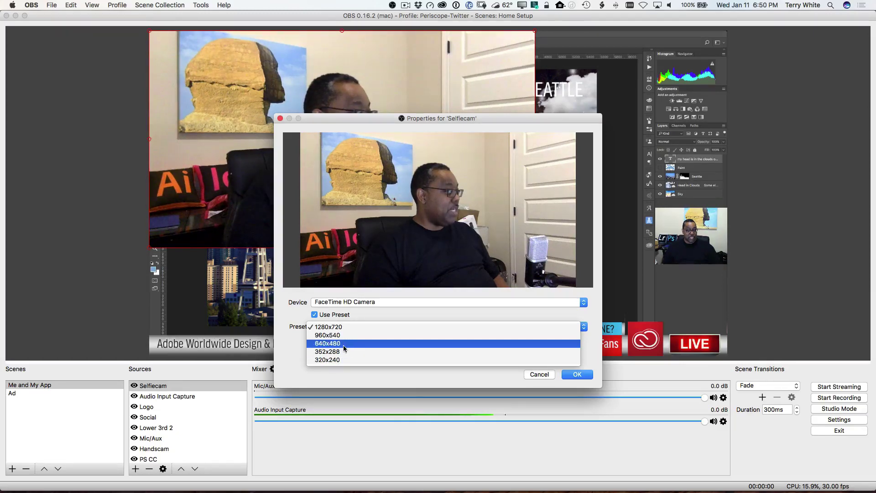
click(338, 343)
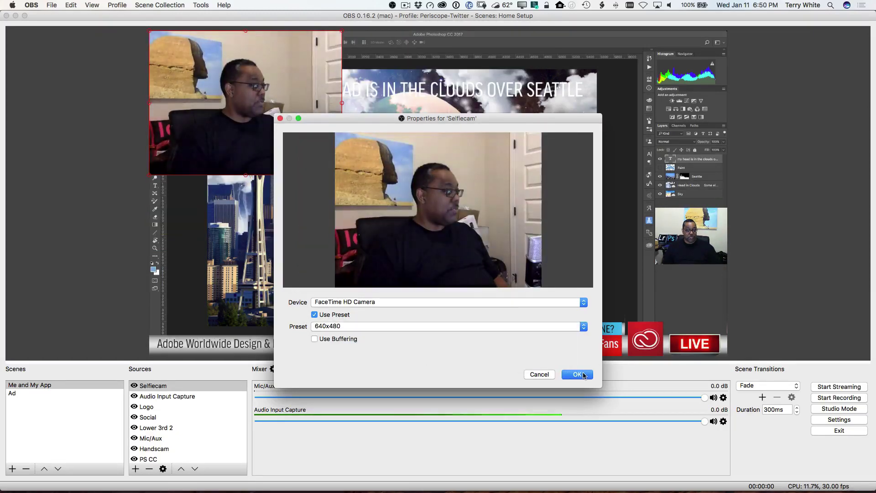
click(365, 327)
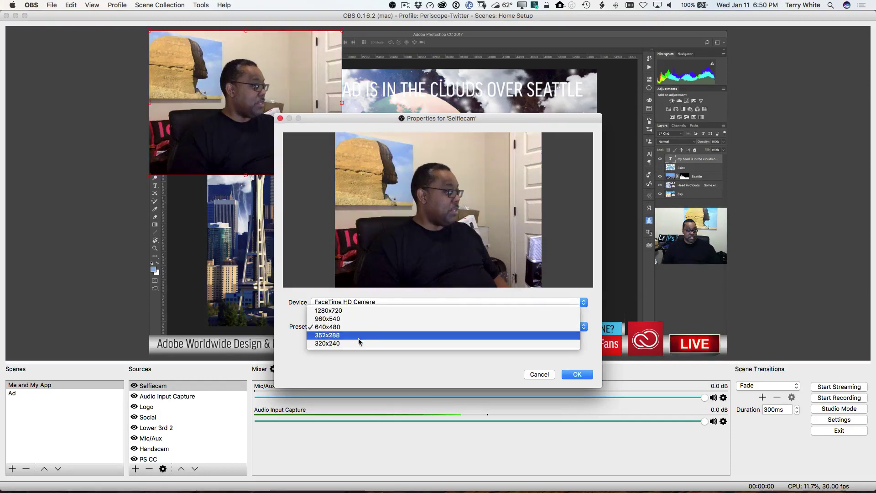
click(368, 346)
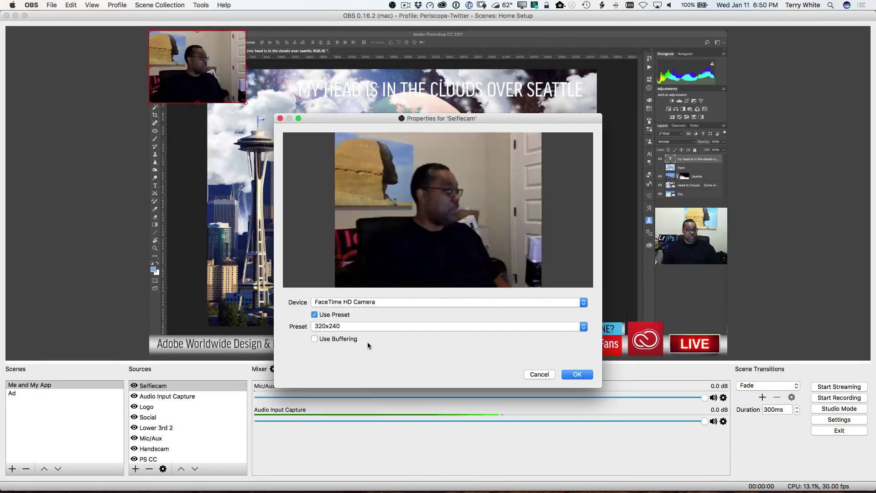
click(578, 374)
drag(182, 67, 630, 236)
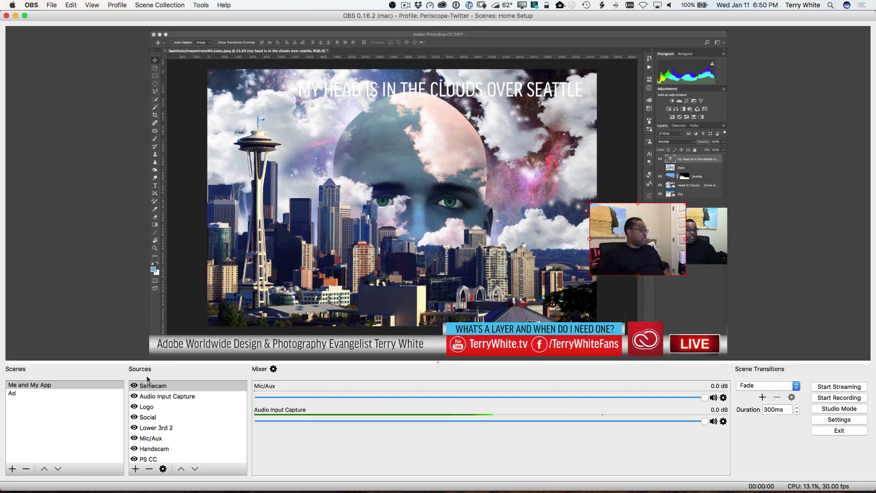
- Move Handscam lower on the right edge and shrink Selfiecam slightly to sit above it
click(160, 449)
drag(702, 248, 702, 309)
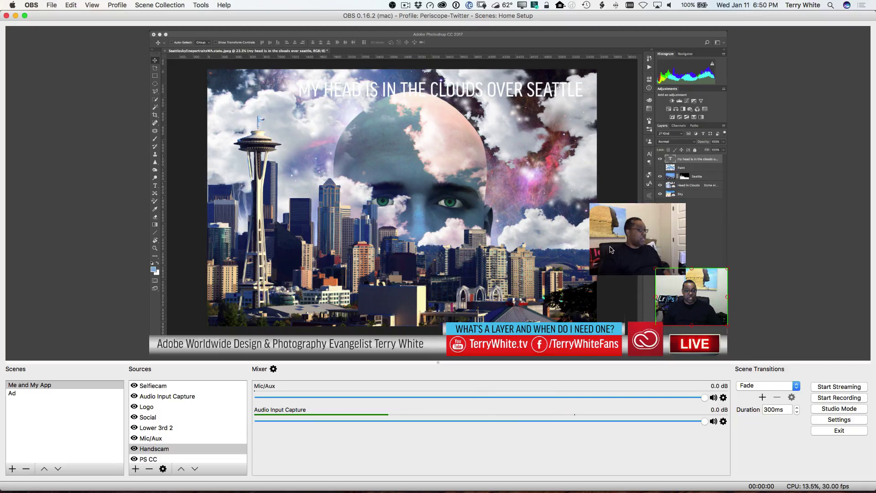
click(611, 250)
drag(590, 275, 666, 256)
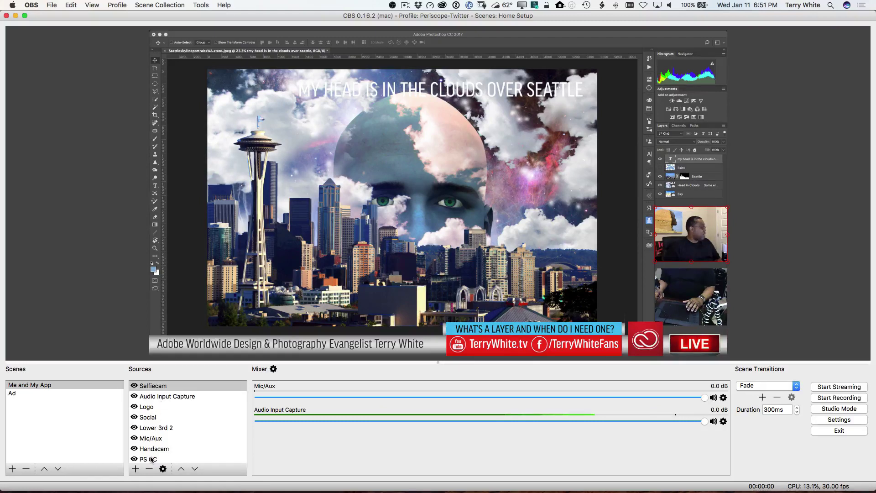
- Duplicate Me and My App as 'Me and the Handscam', then hide Handscam in Me and My App
right_click(35, 387)
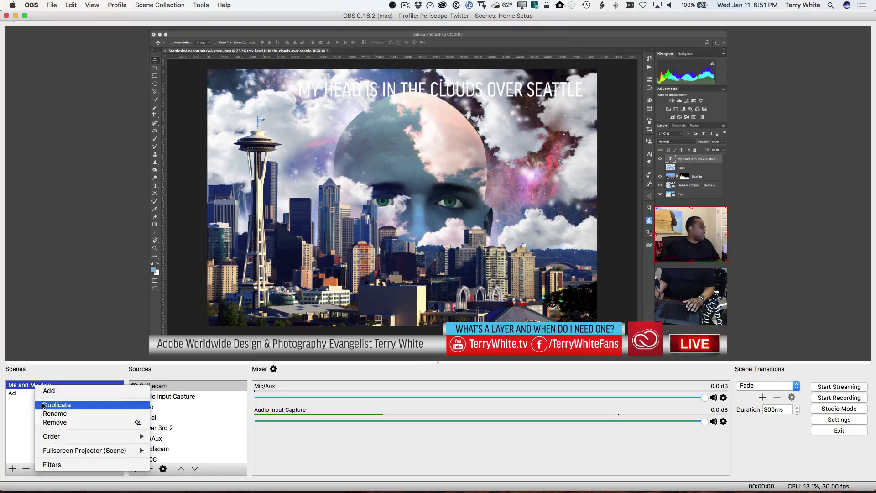
click(42, 405)
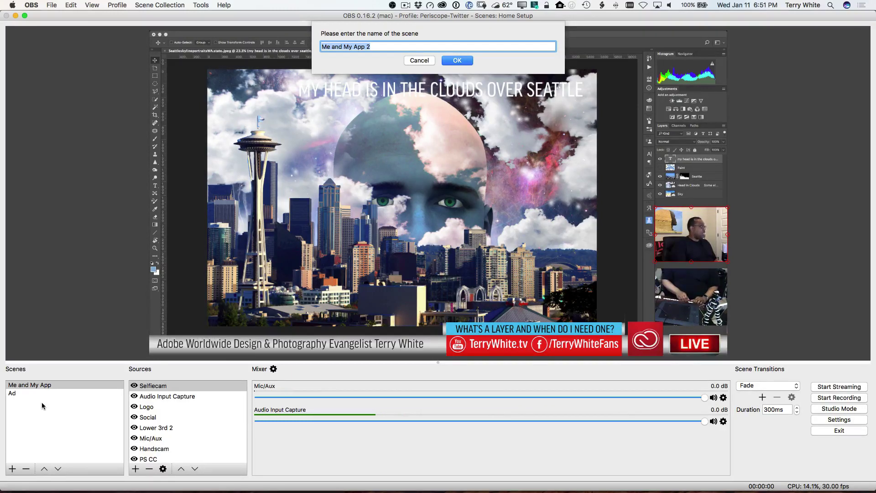
text(Me)
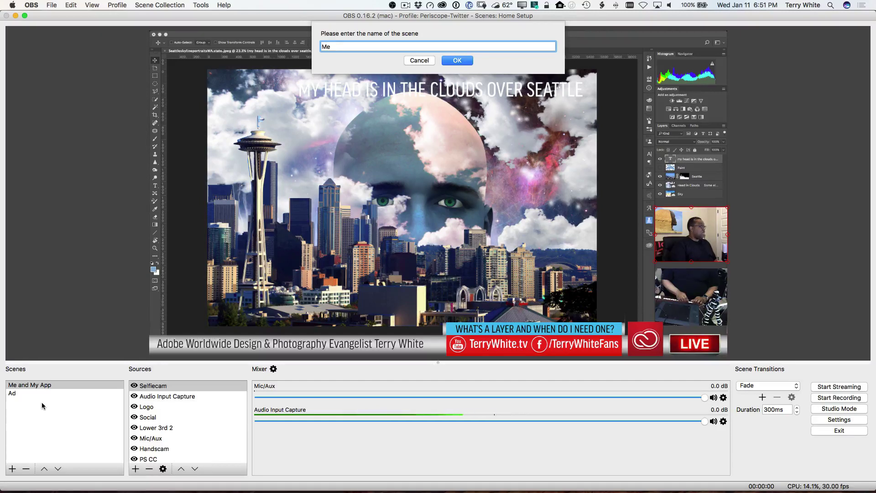
text( and and the Handscam)
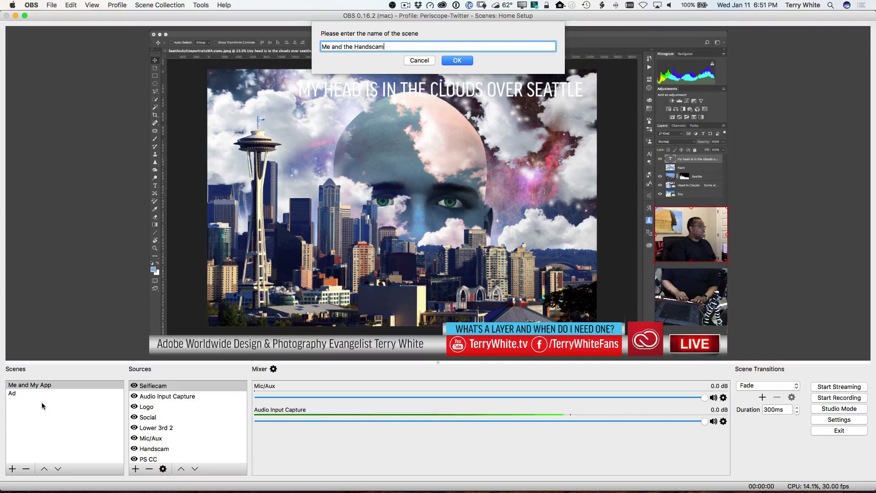
key(Return)
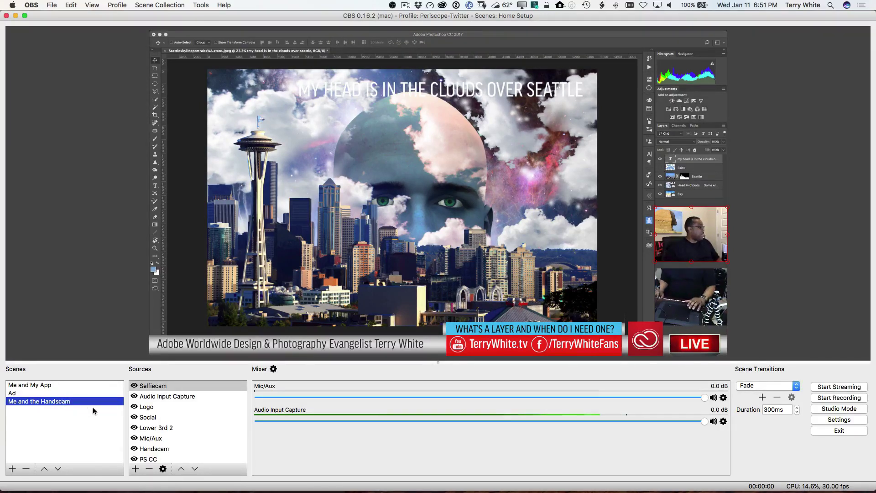
click(65, 387)
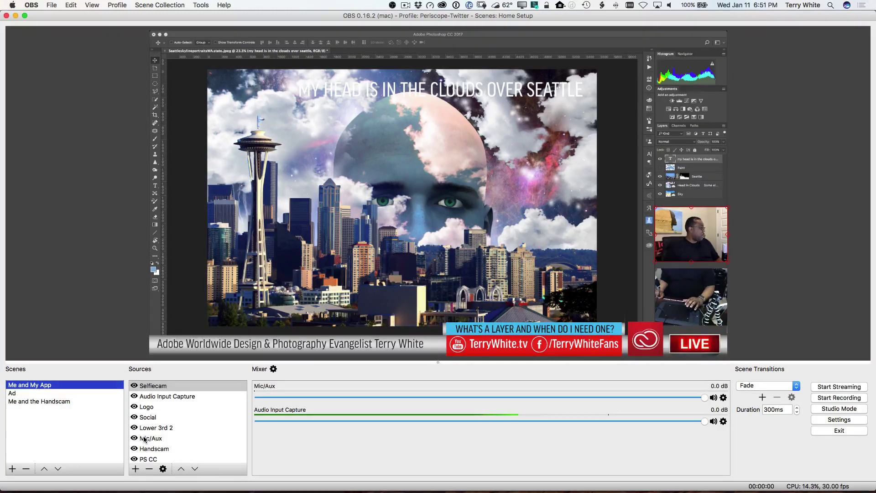
click(135, 449)
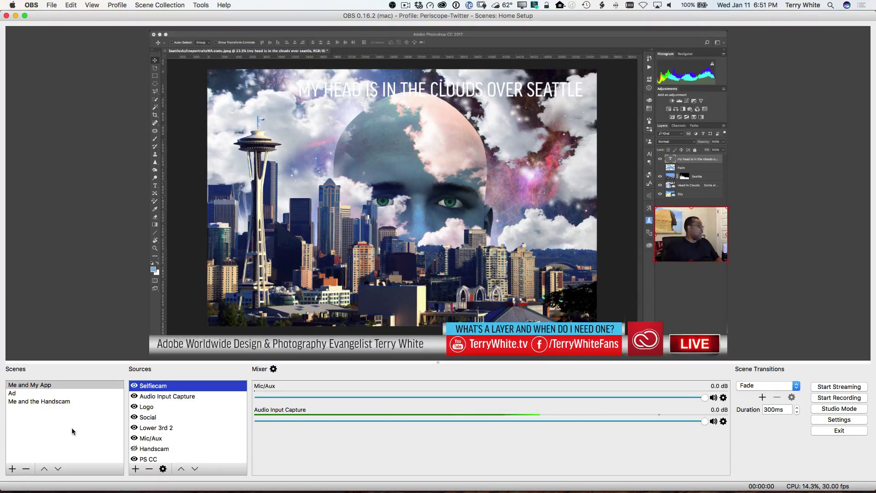
- Move the Me and the Handscam scene up above Ad, then reselect Me and My App
click(54, 401)
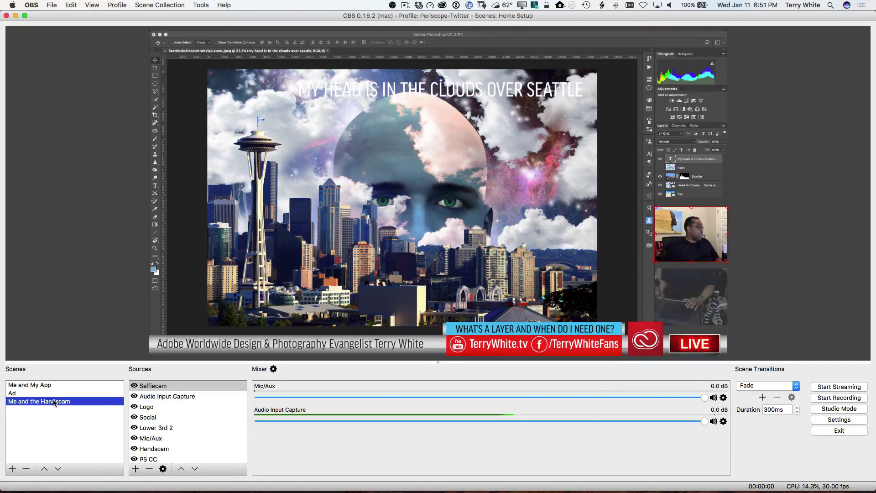
click(53, 385)
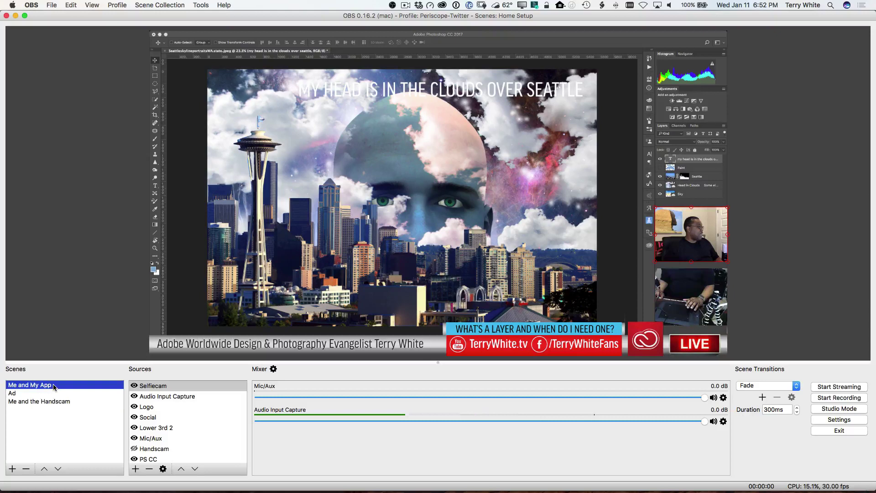
click(39, 402)
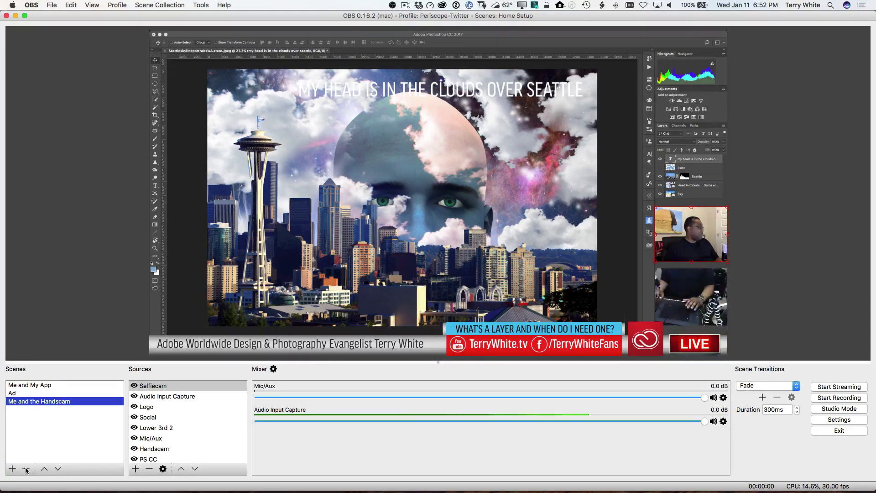
click(43, 470)
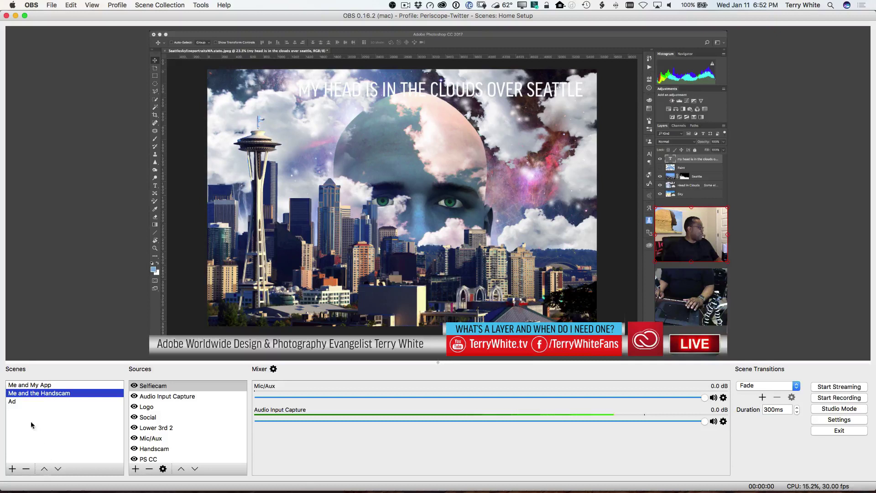
click(31, 386)
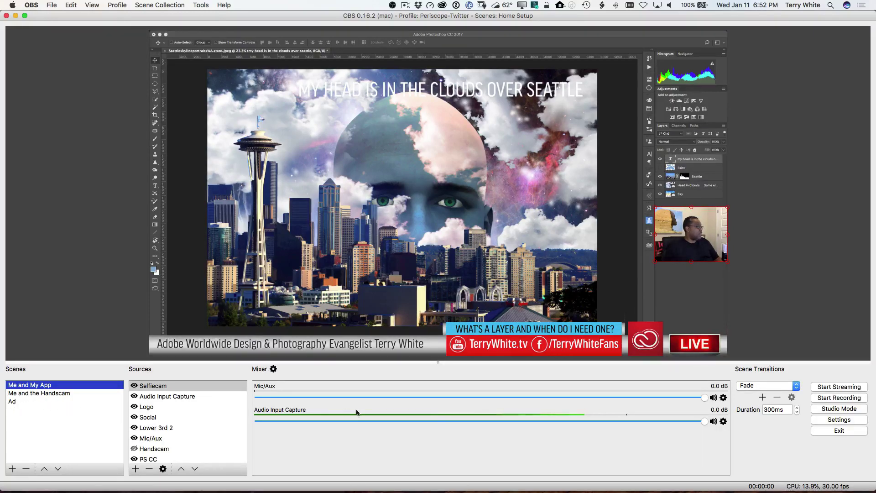
- In Studio Mode, transition repeatedly between Me and My App and Me and the Handscam, then exit
click(842, 410)
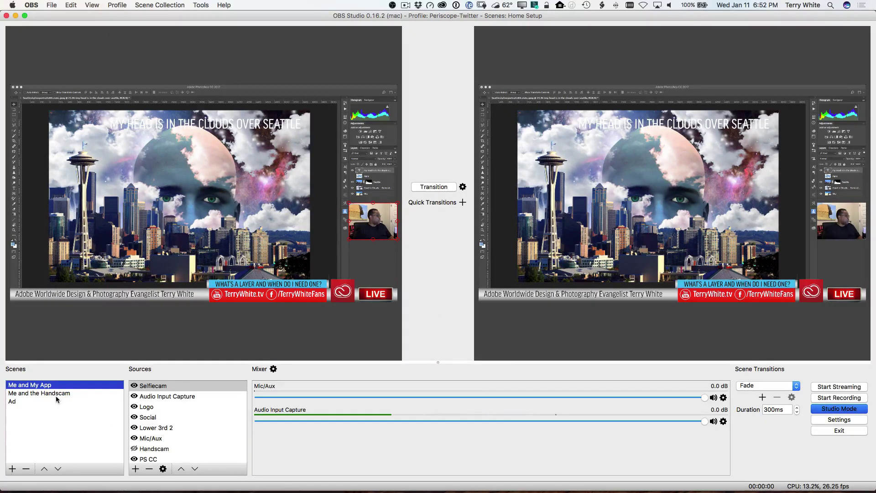
click(69, 394)
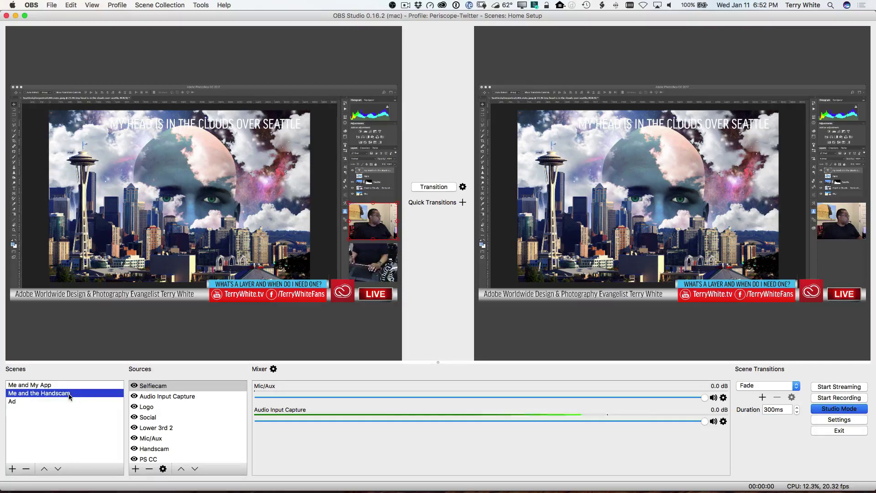
click(433, 190)
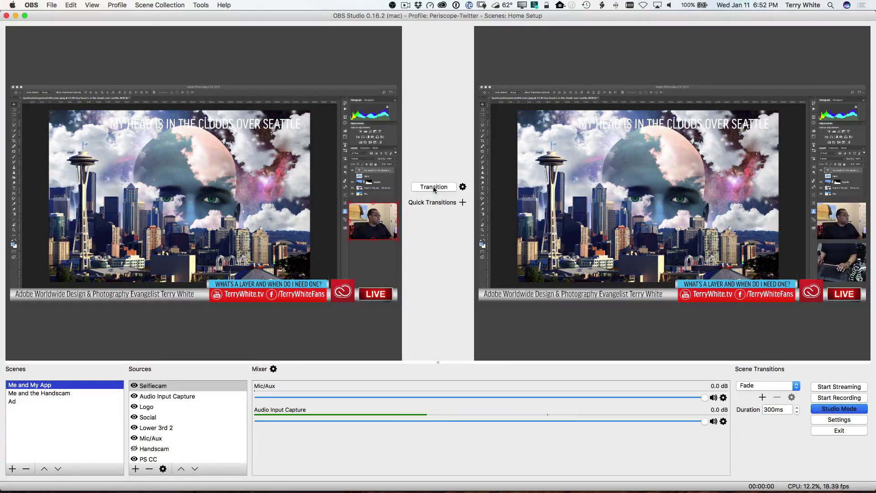
click(433, 187)
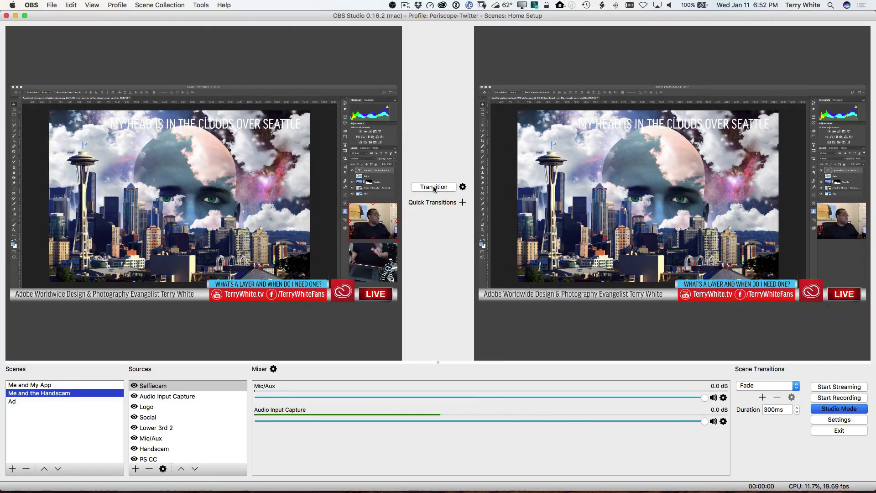
click(435, 188)
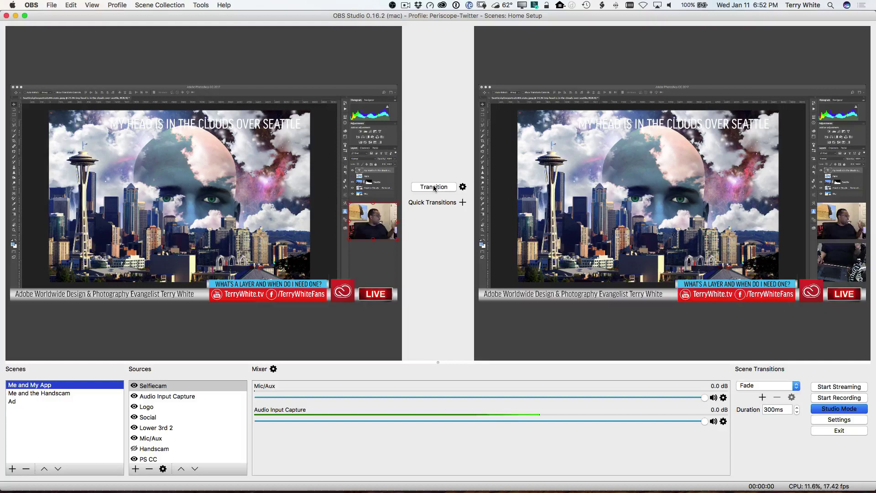
click(434, 187)
click(434, 187)
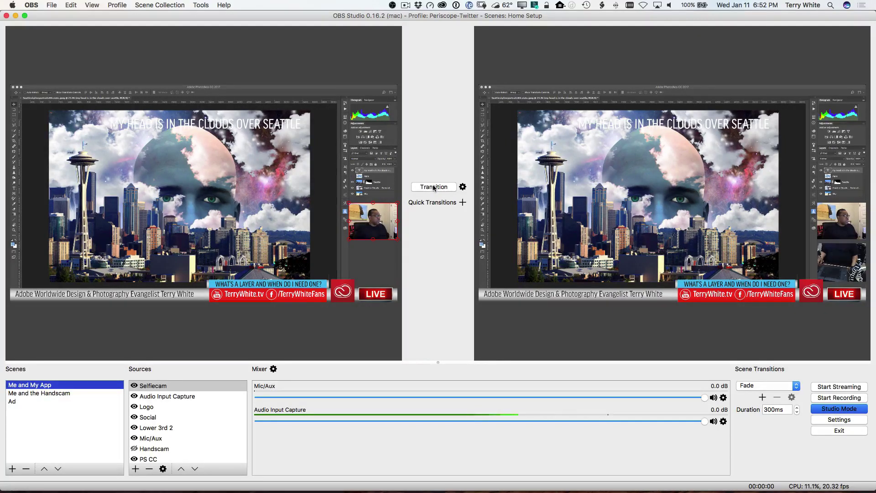
click(434, 187)
click(434, 187)
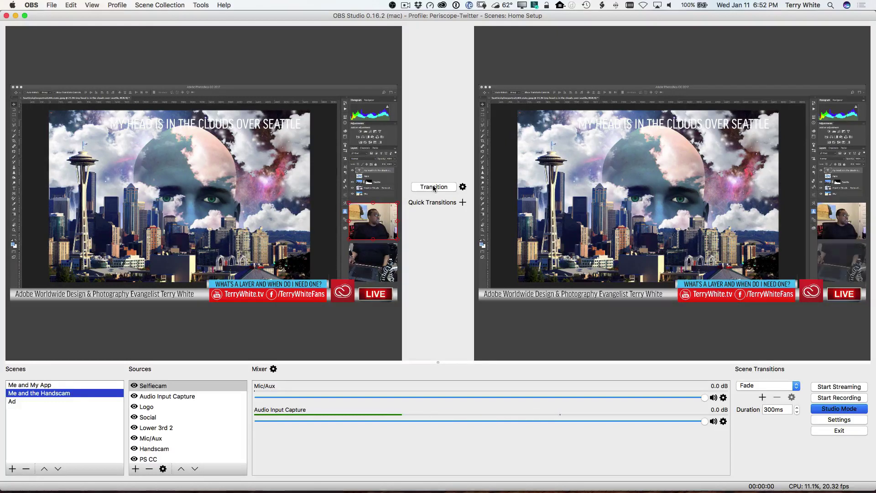
click(433, 188)
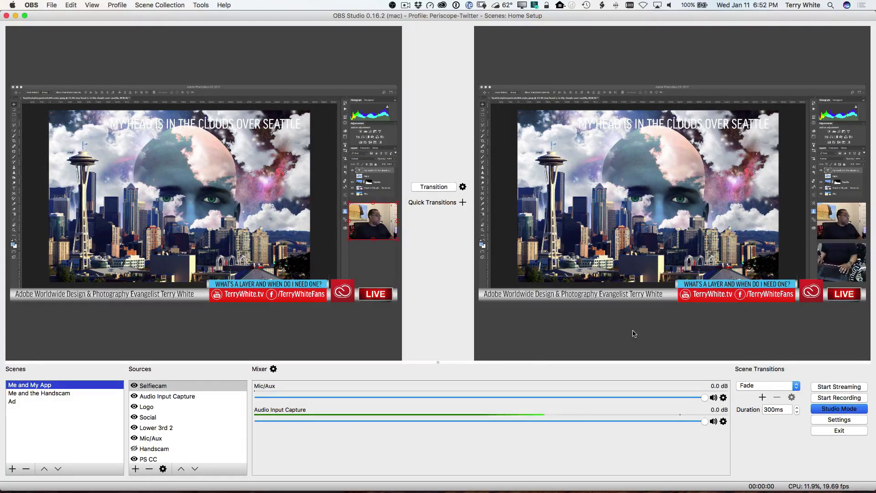
click(839, 409)
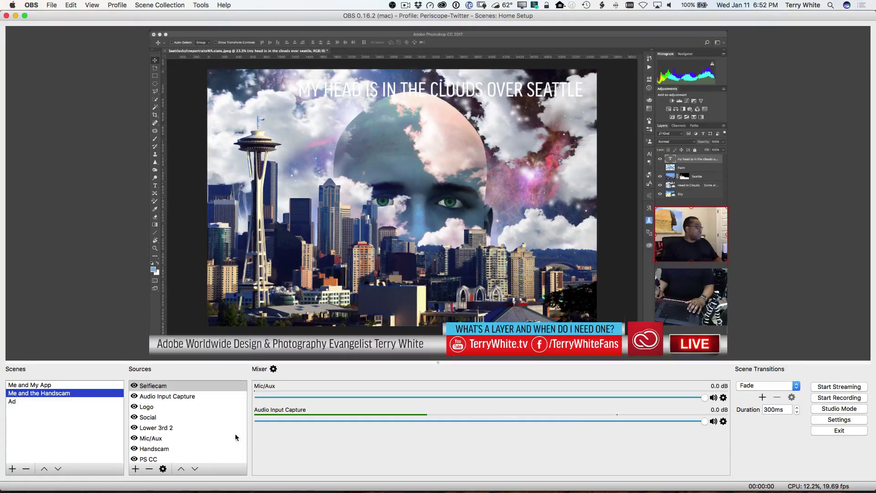
- Select the Me and My App scene, showing only the Selfiecam inset
click(45, 386)
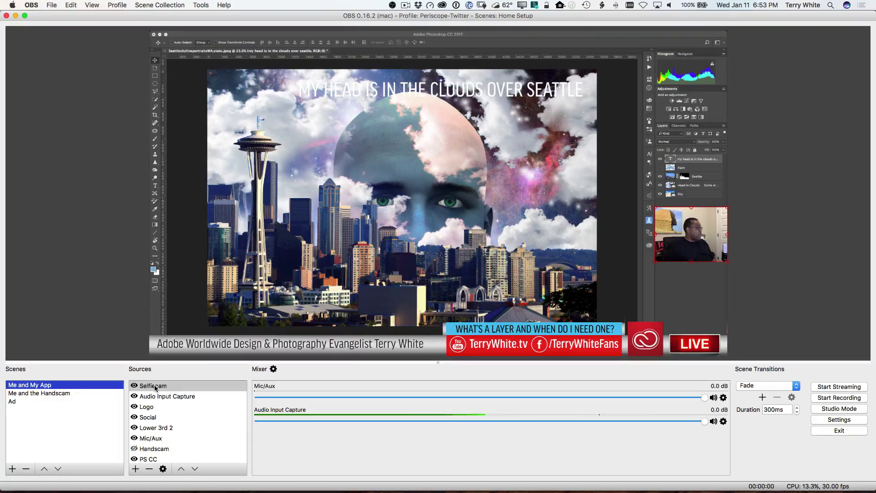
- Add a green Chroma Key effect filter to the Selfiecam source
right_click(155, 388)
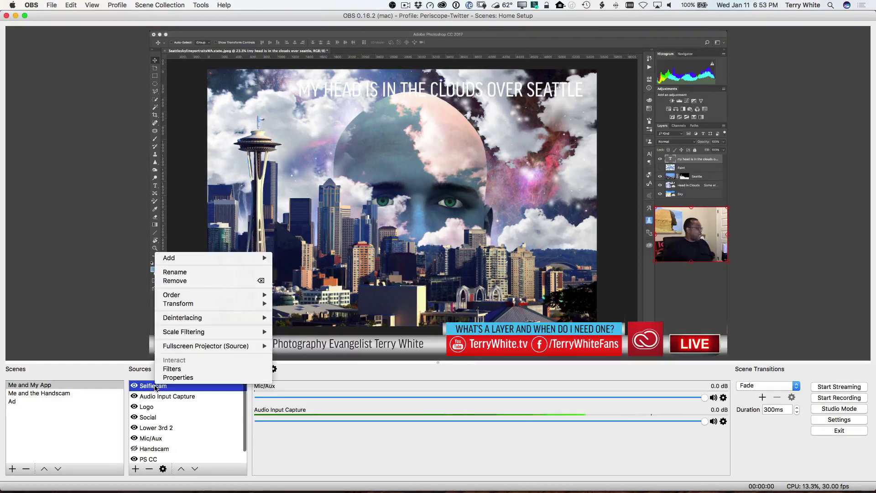
click(185, 370)
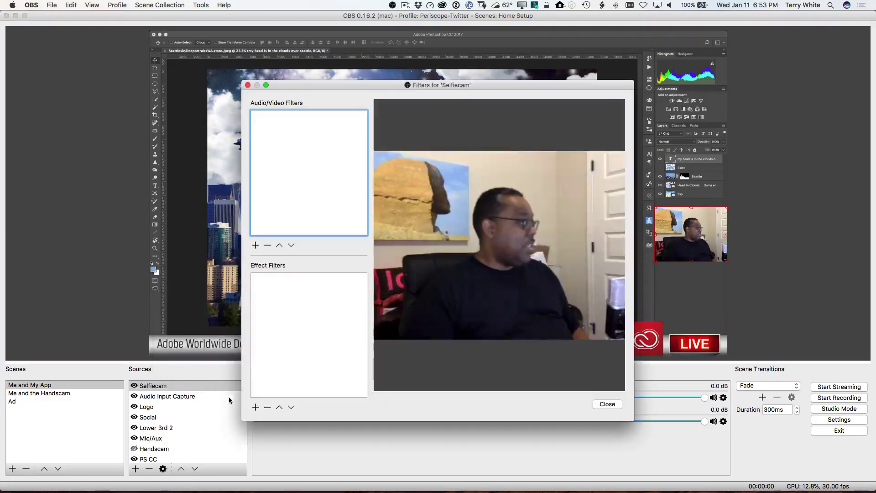
click(255, 407)
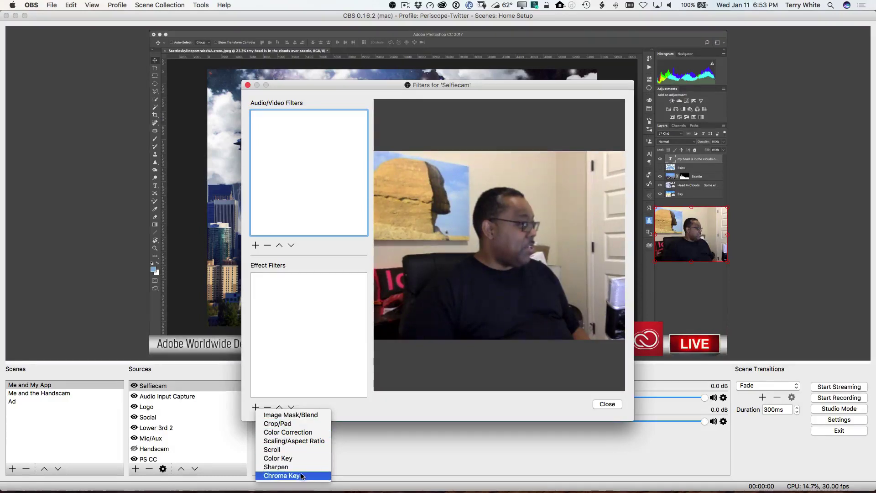
click(301, 476)
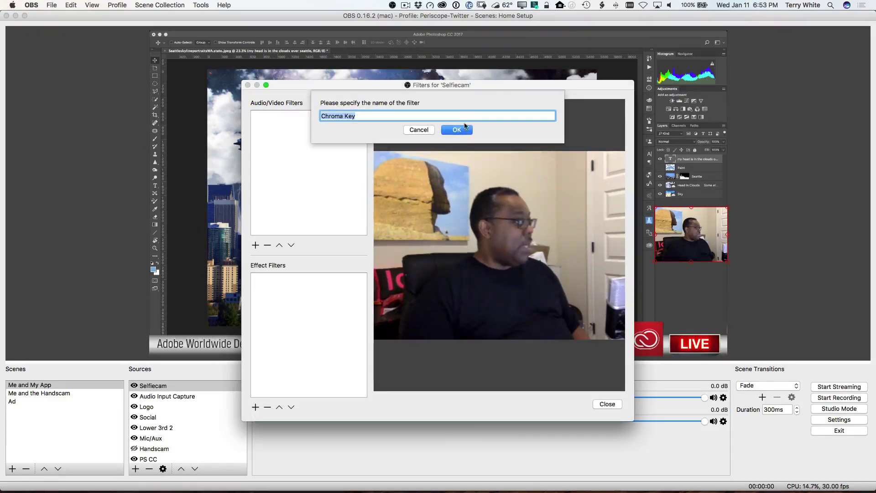
click(456, 132)
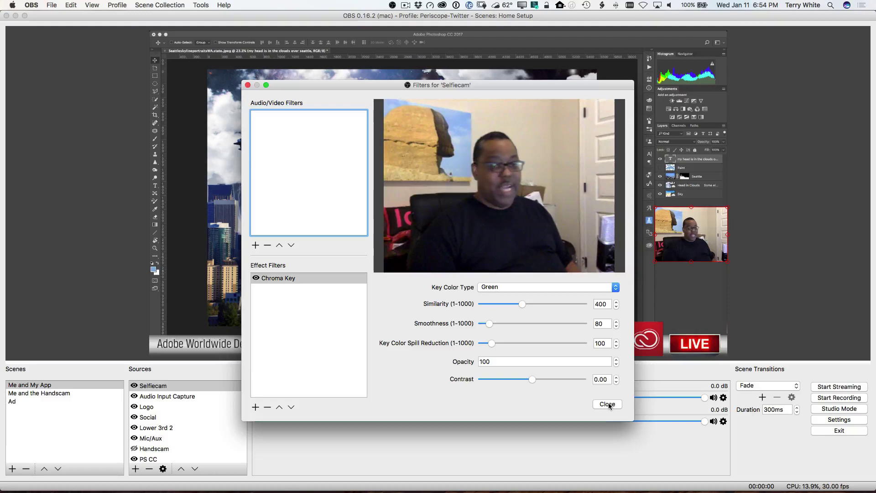
click(607, 404)
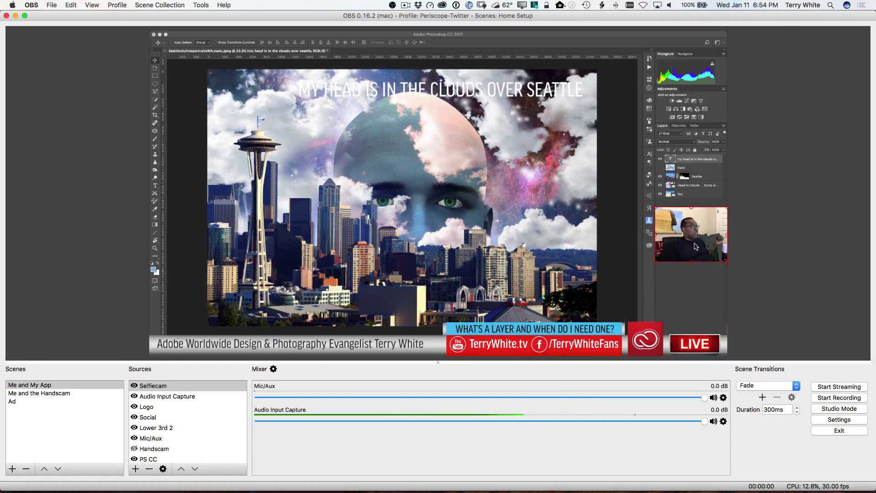
- Drag the Selfiecam box up and left onto the clouds image beside the face
drag(696, 246, 553, 200)
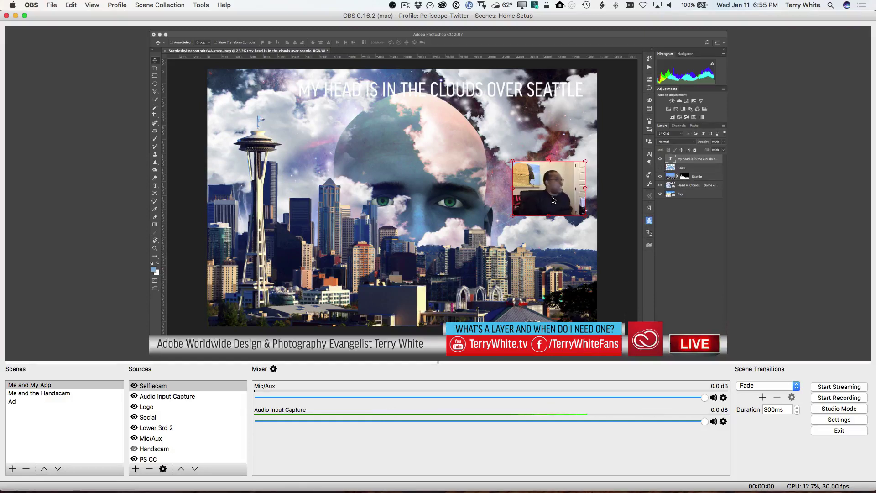
- Drag the Selfiecam box back down to the lower-right corner beside the layers panel
drag(553, 200, 694, 241)
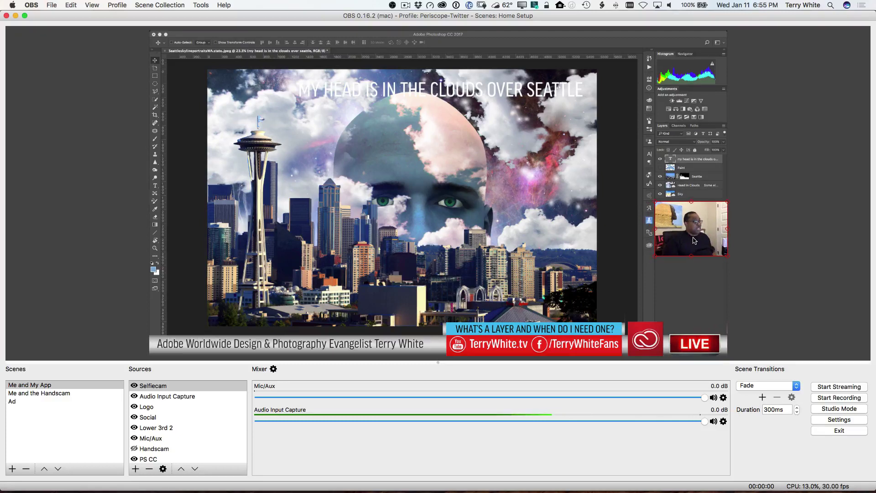